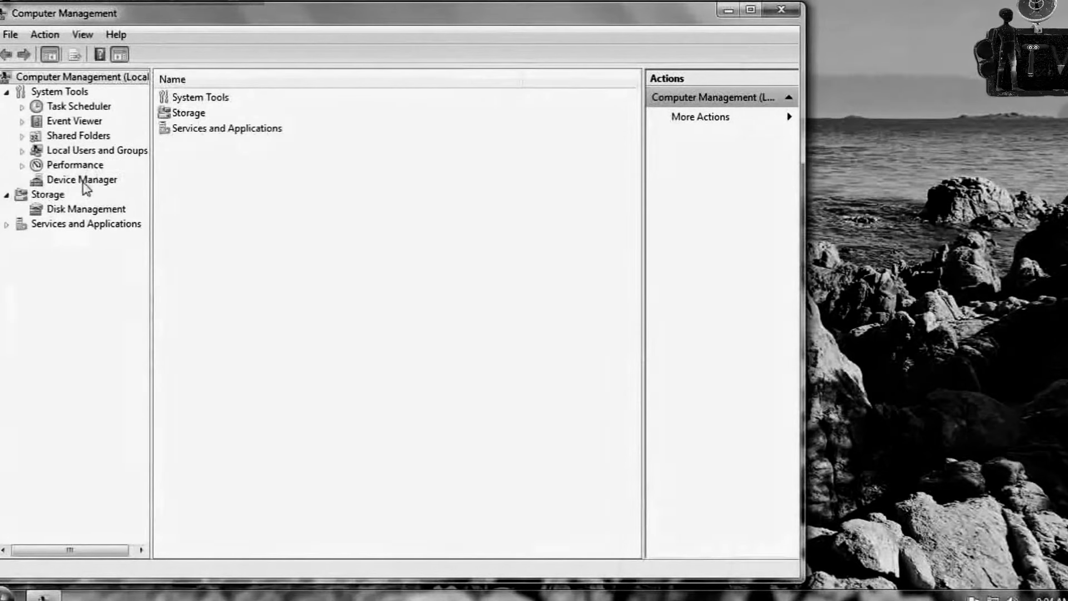
Start a driver software update for the High Definition Audio Device listed under Sound, video and game controllers in Device Manager.
click(83, 180)
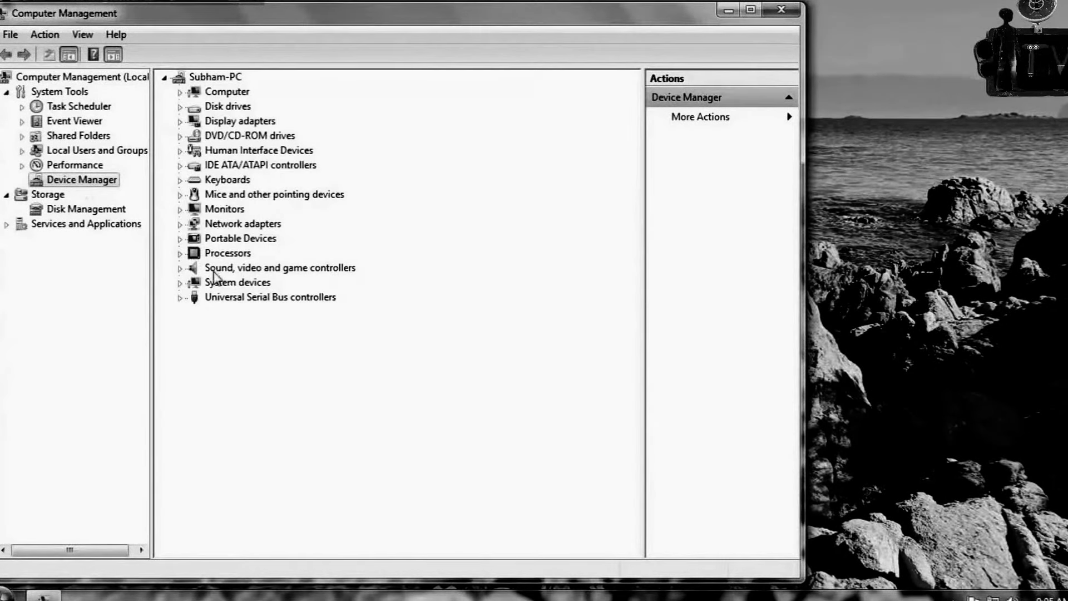
click(185, 272)
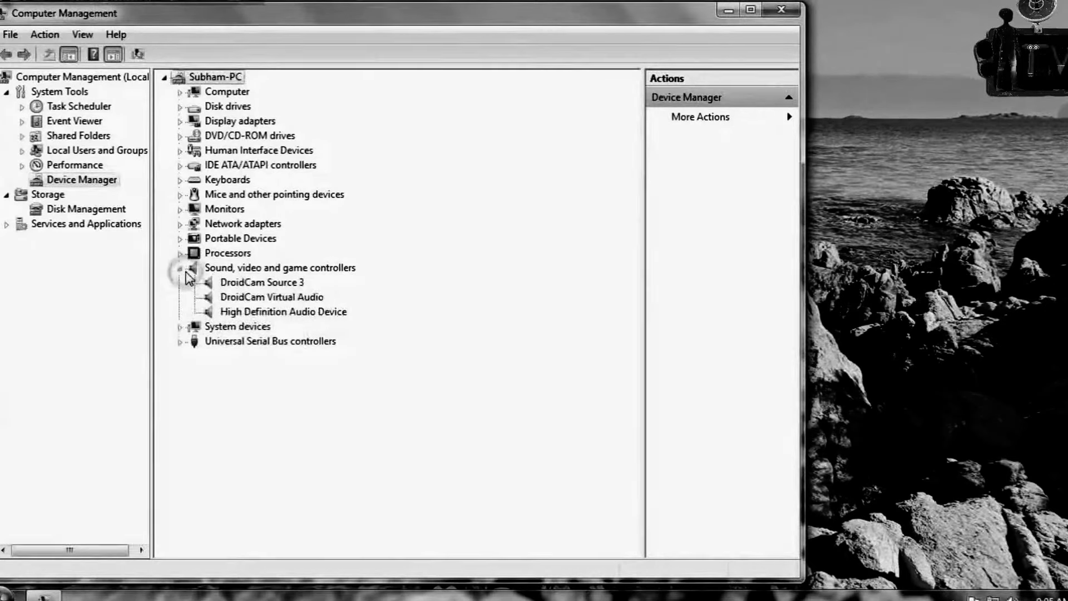
right_click(256, 315)
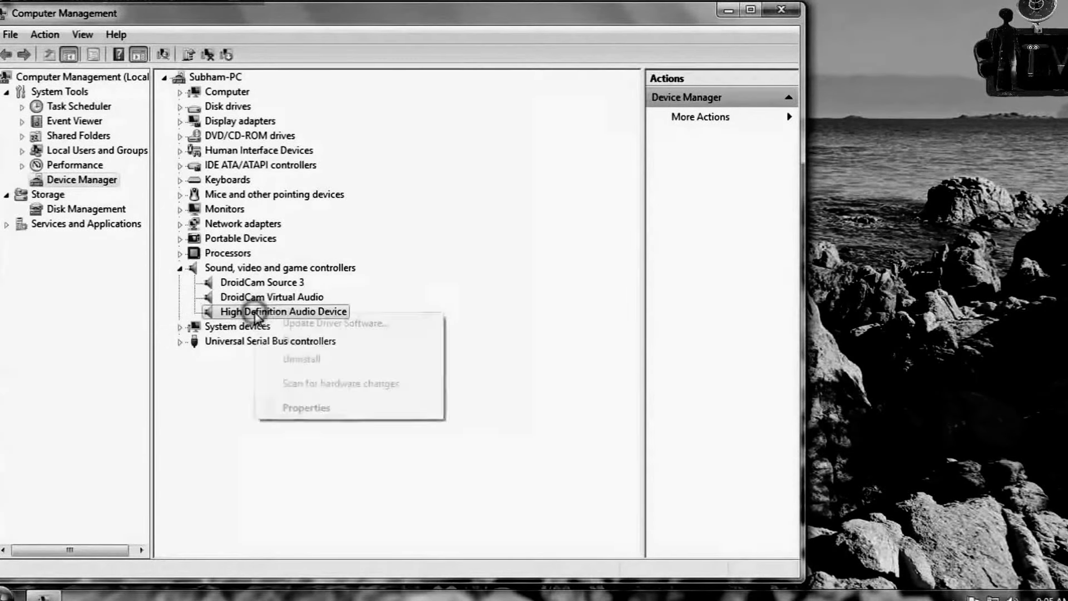
click(278, 323)
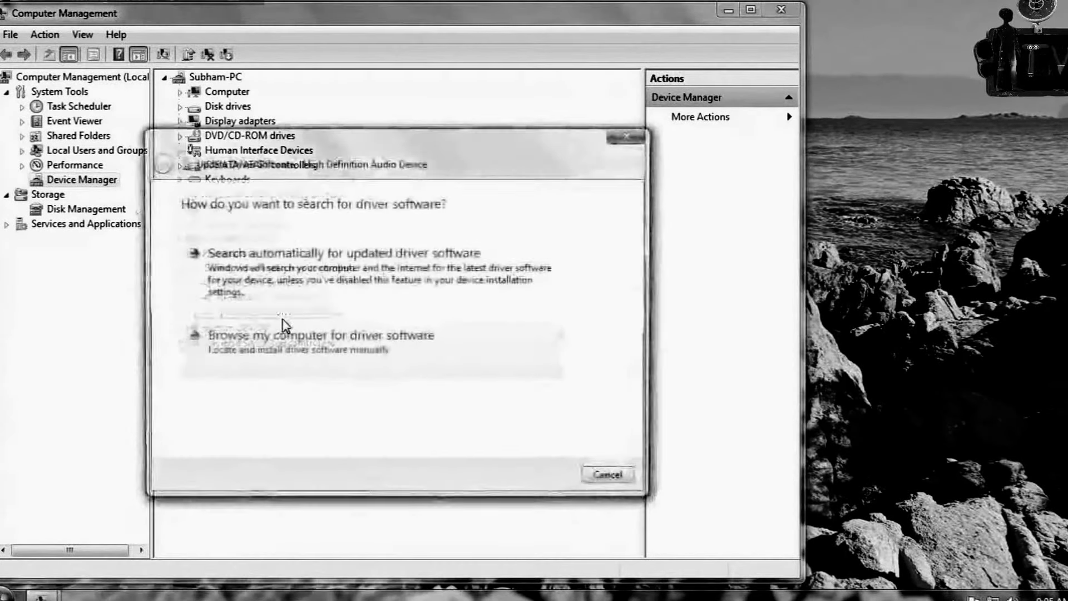
Choose to locate the driver manually on the computer, pick from the list of device drivers and install from disk.
click(293, 359)
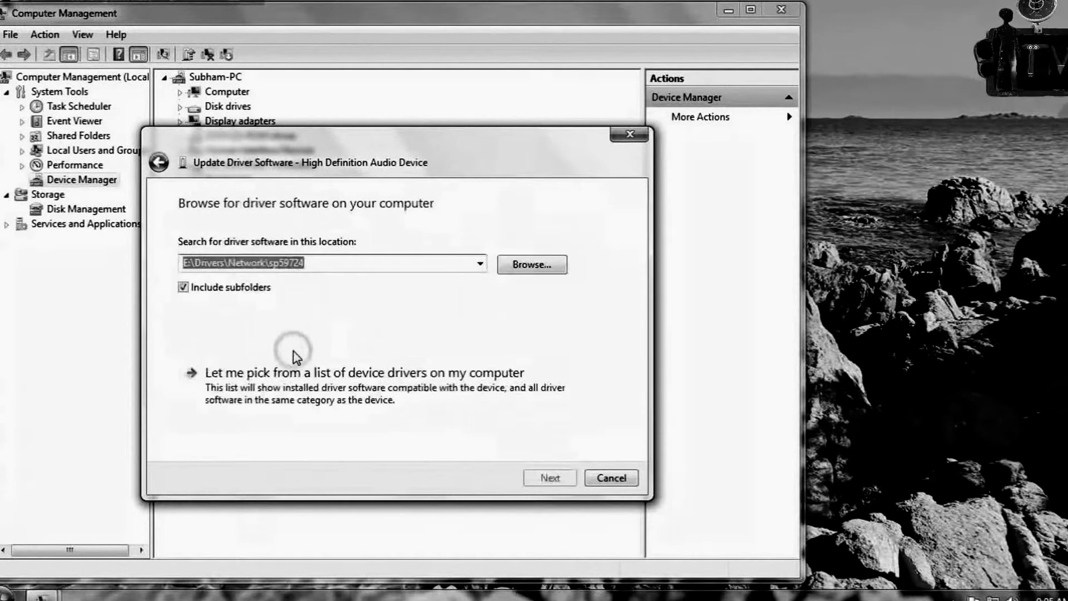
click(298, 391)
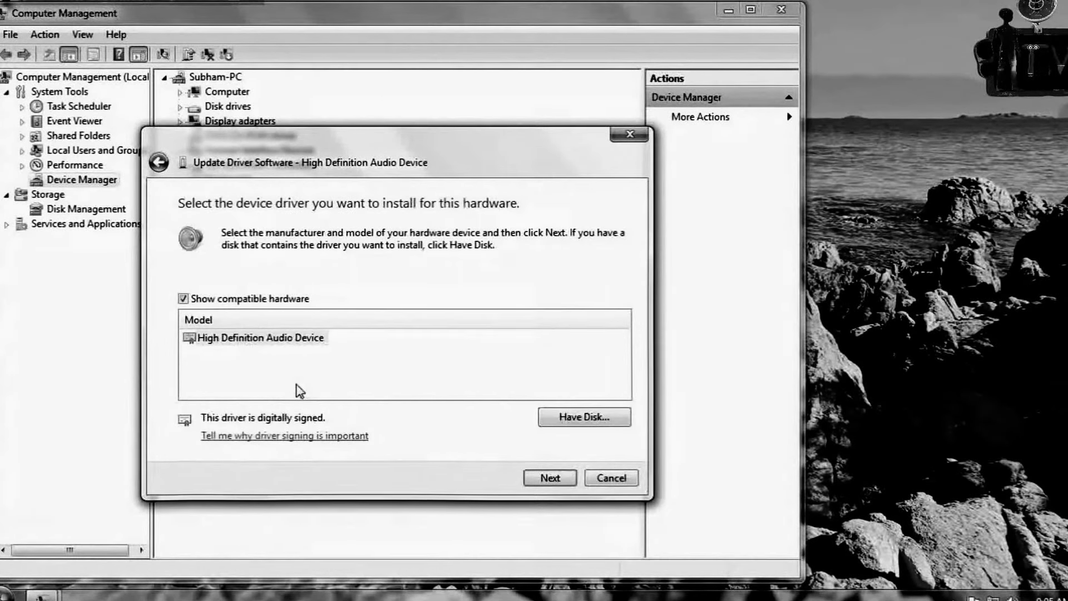
click(594, 416)
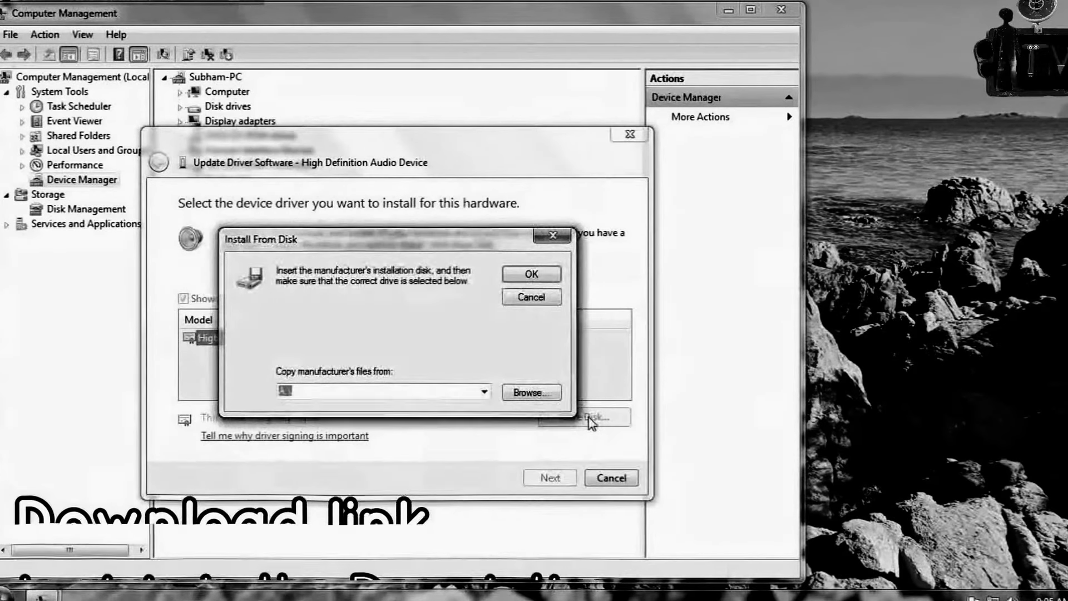
Browse for the manufacturer's driver files on Local Disk (E:).
click(532, 392)
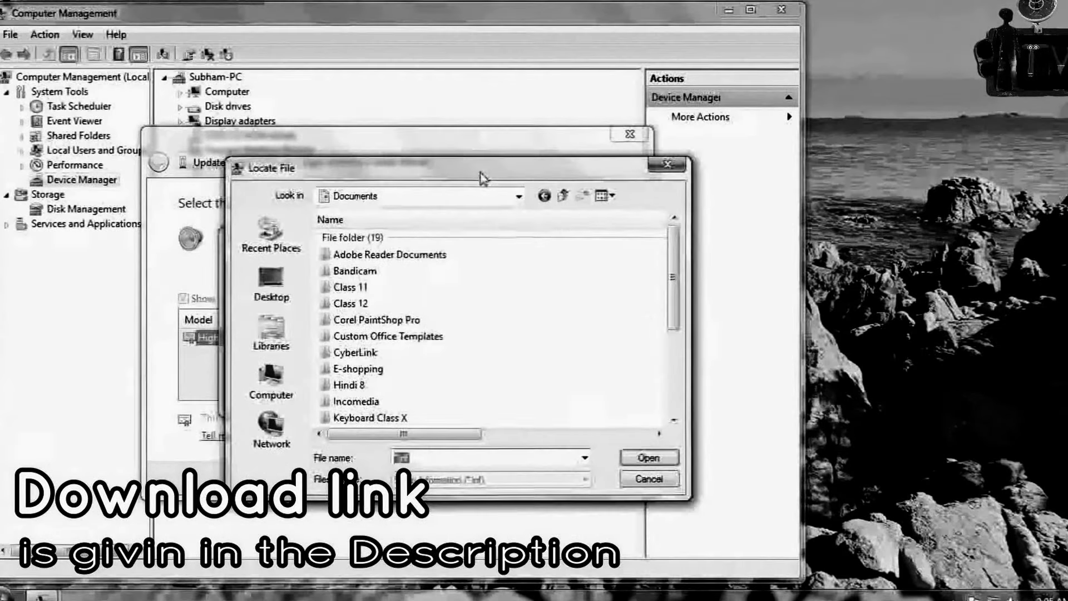
click(298, 382)
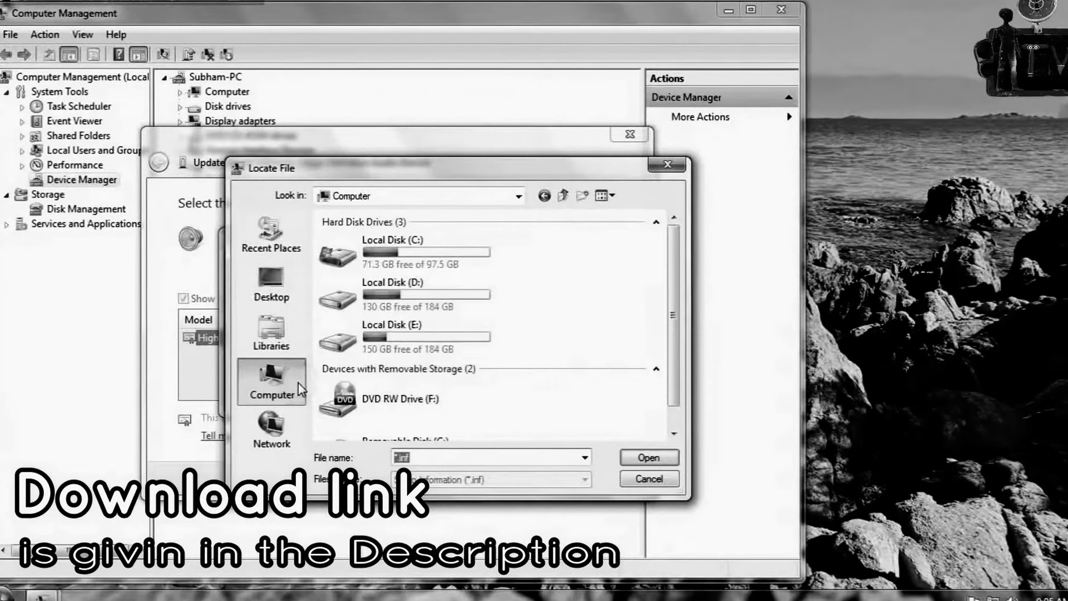
double_click(385, 335)
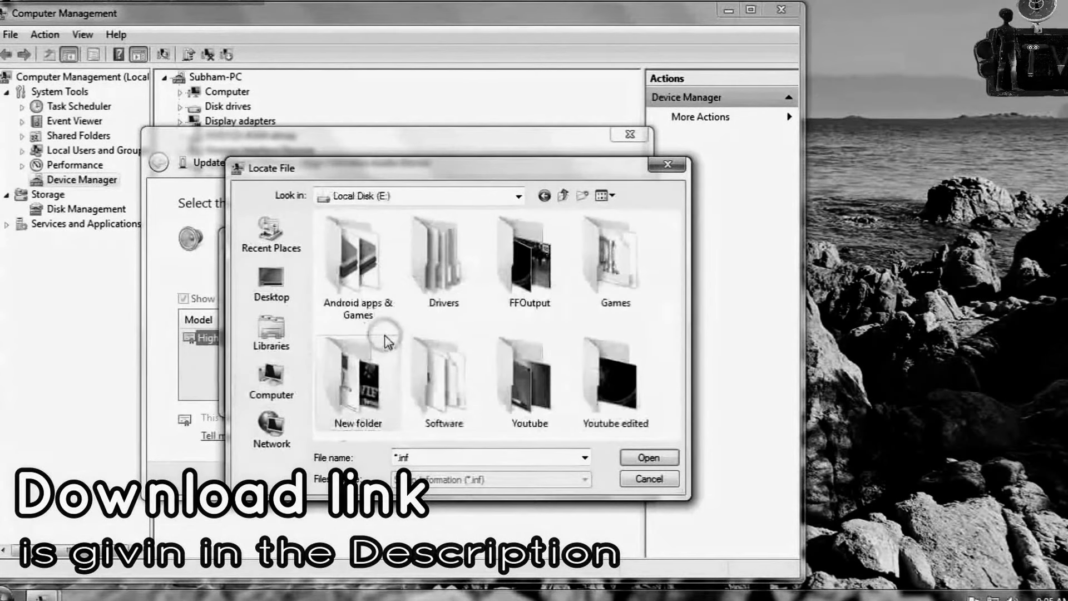
double_click(461, 402)
scroll(411, 254, down, 3)
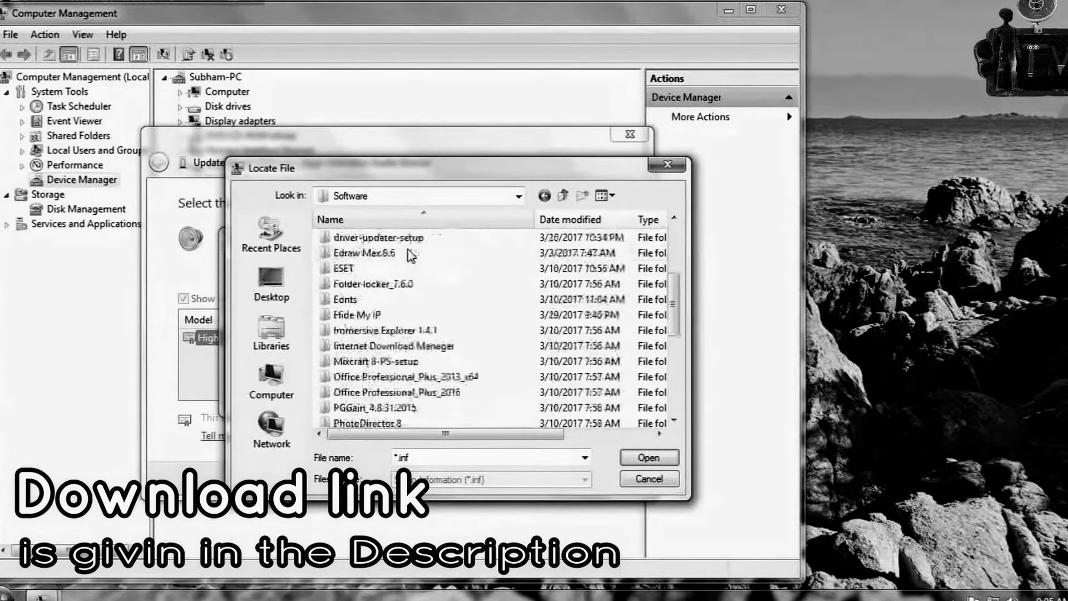
scroll(392, 357, up, 3)
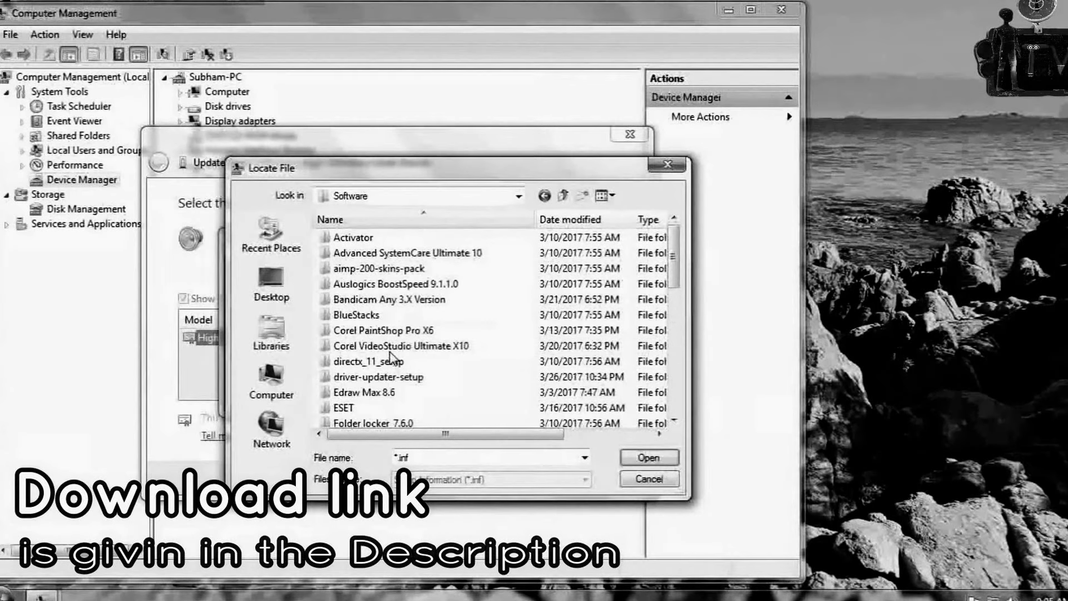
click(545, 196)
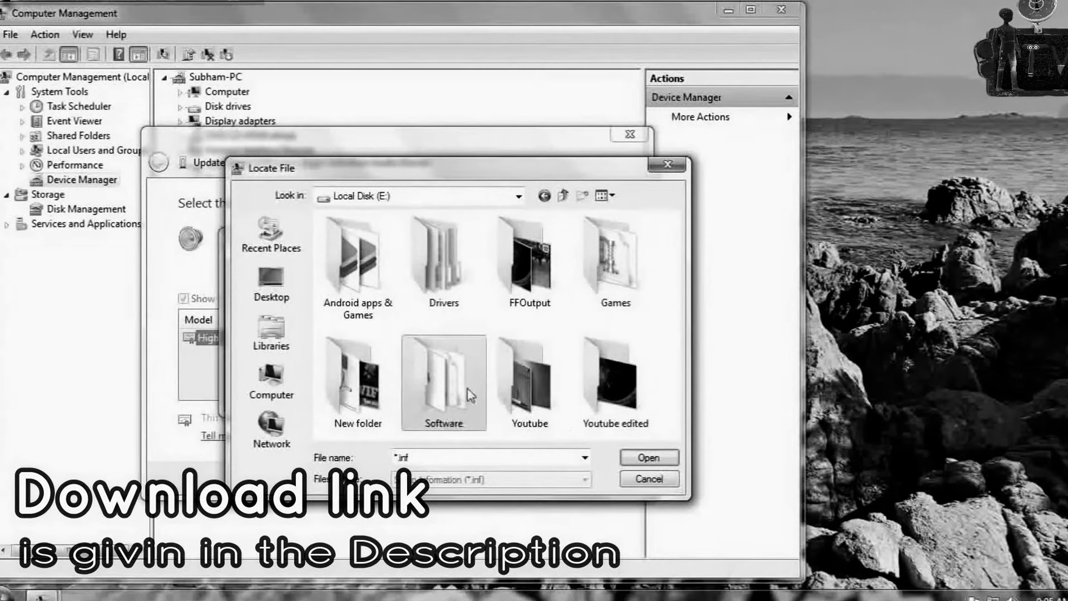
Load the driver file HDXHPBPC.INF from the Drivers\Audio\sp59721\Vista64 folder as the installation source.
click(473, 275)
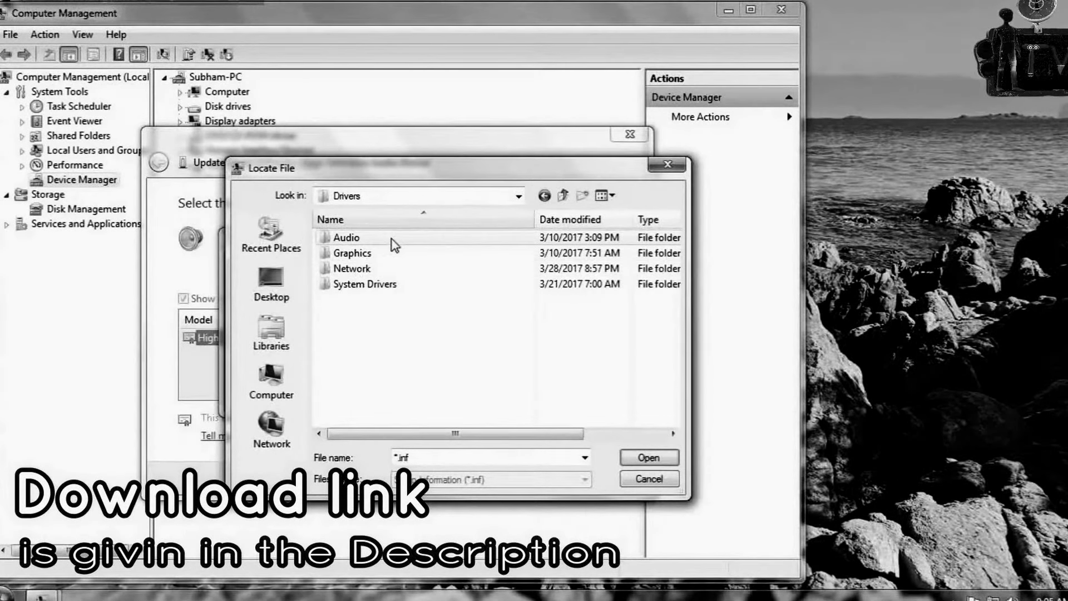
double_click(392, 241)
double_click(392, 241)
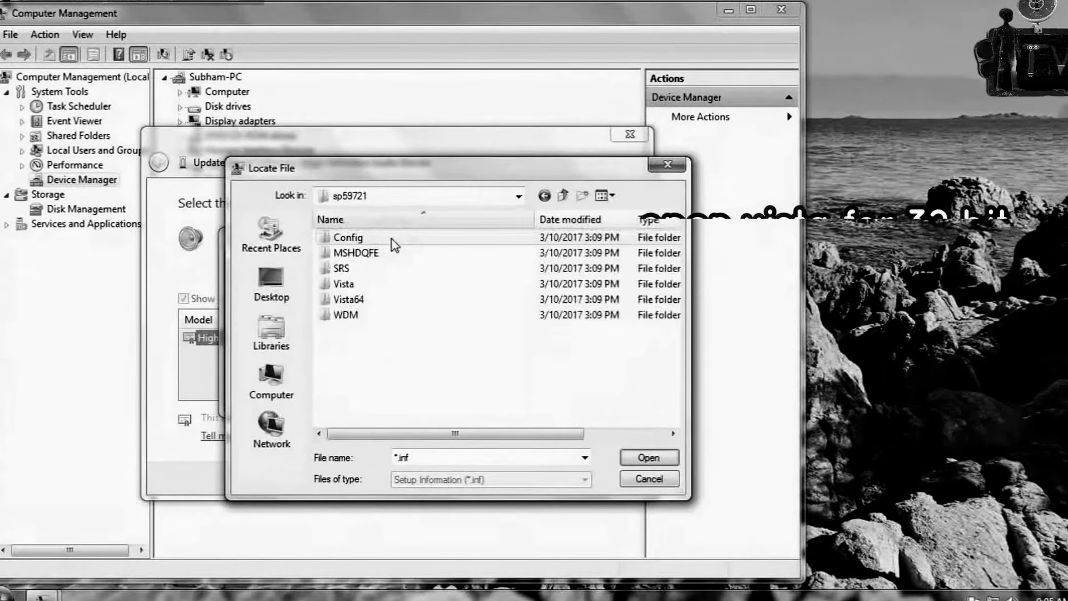
double_click(387, 301)
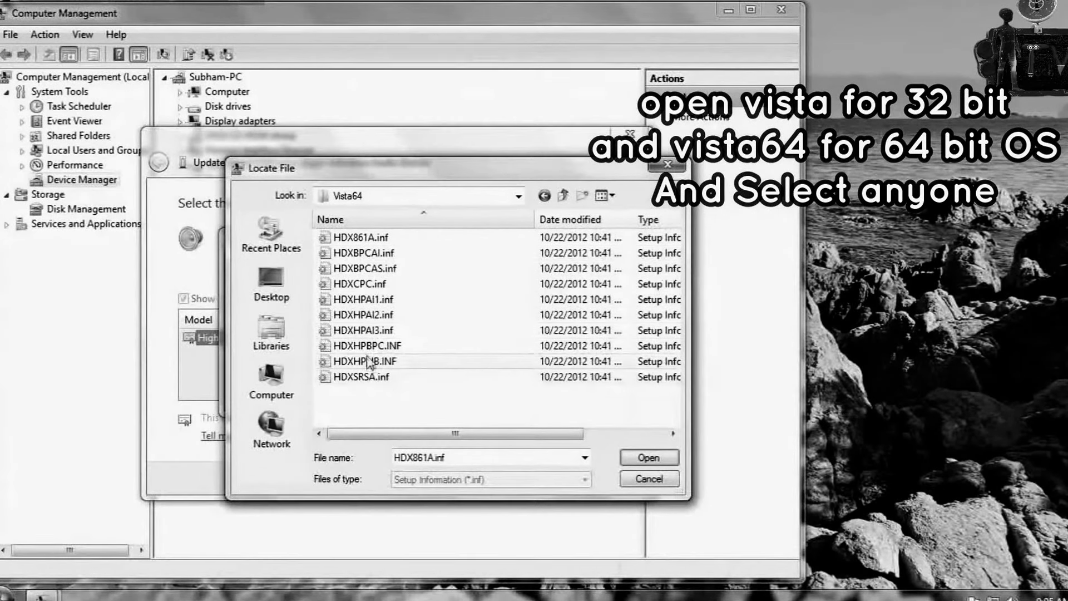
drag(451, 434, 437, 459)
click(381, 347)
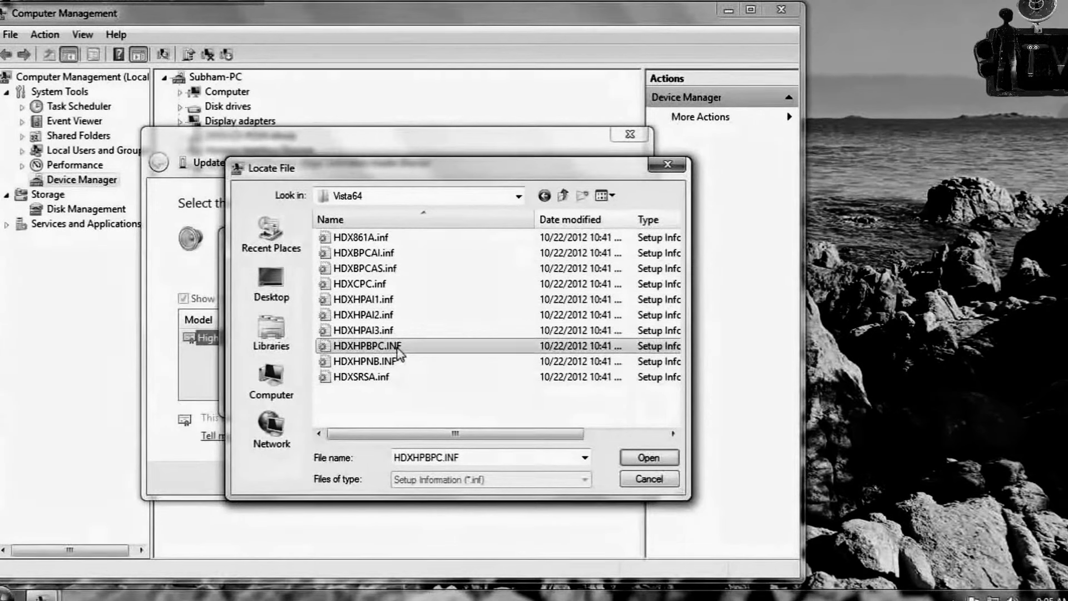
click(627, 461)
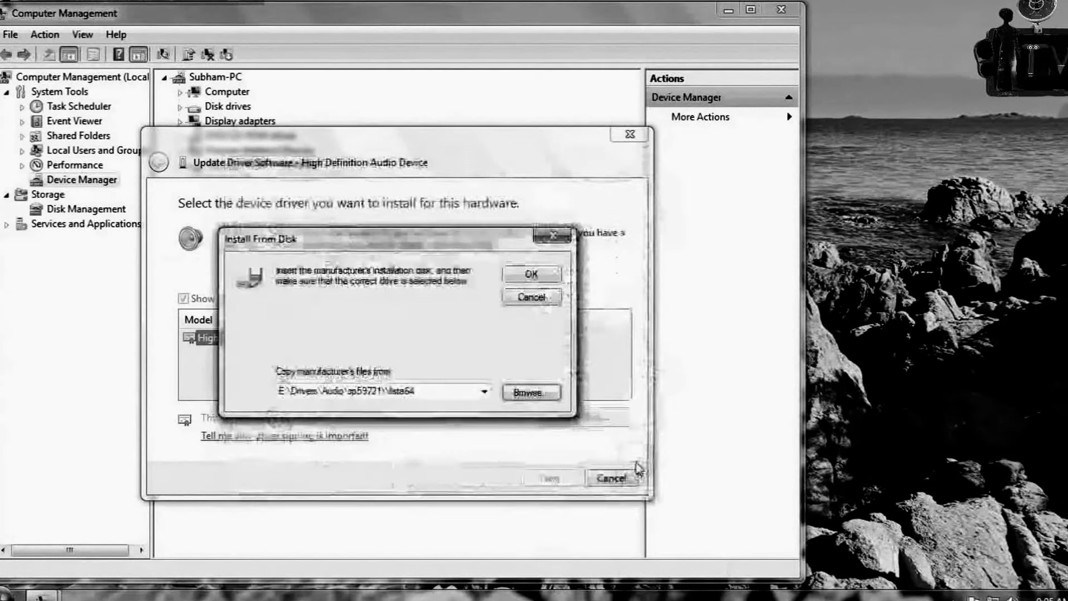
click(525, 277)
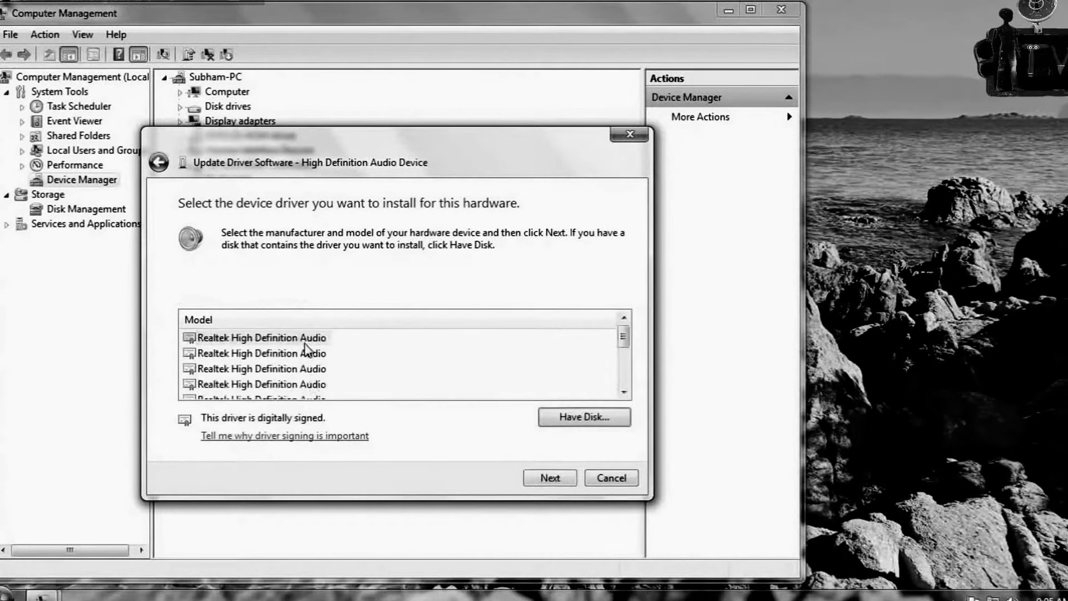
Install the third-from-last Realtek High Definition Audio model in the list, agreeing to continue despite the compatibility warning.
scroll(563, 352, down, 3)
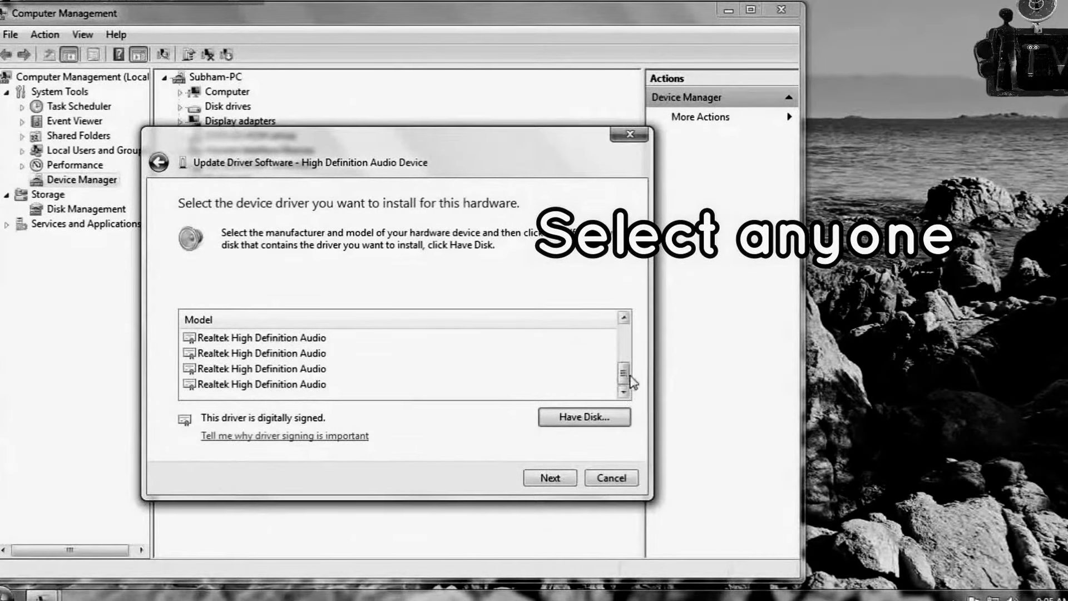
click(218, 385)
click(224, 370)
click(230, 354)
click(236, 338)
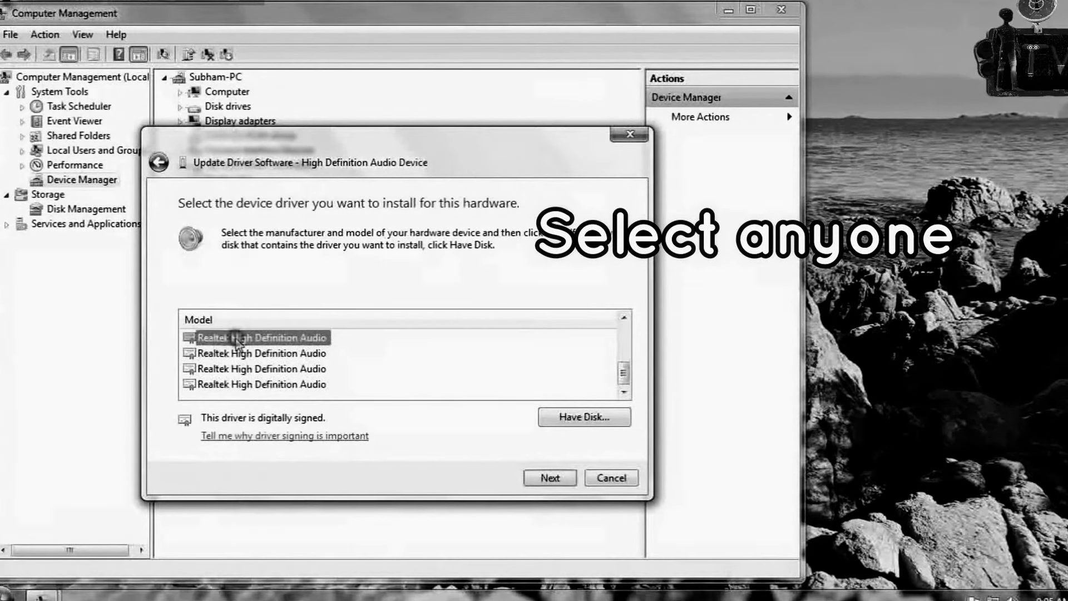
click(238, 354)
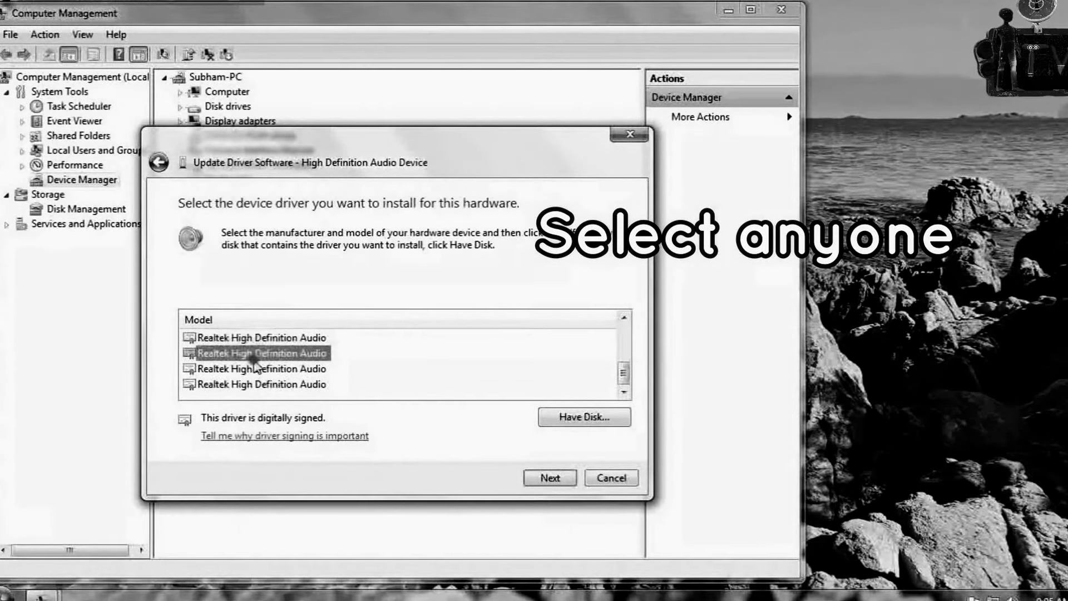
click(550, 478)
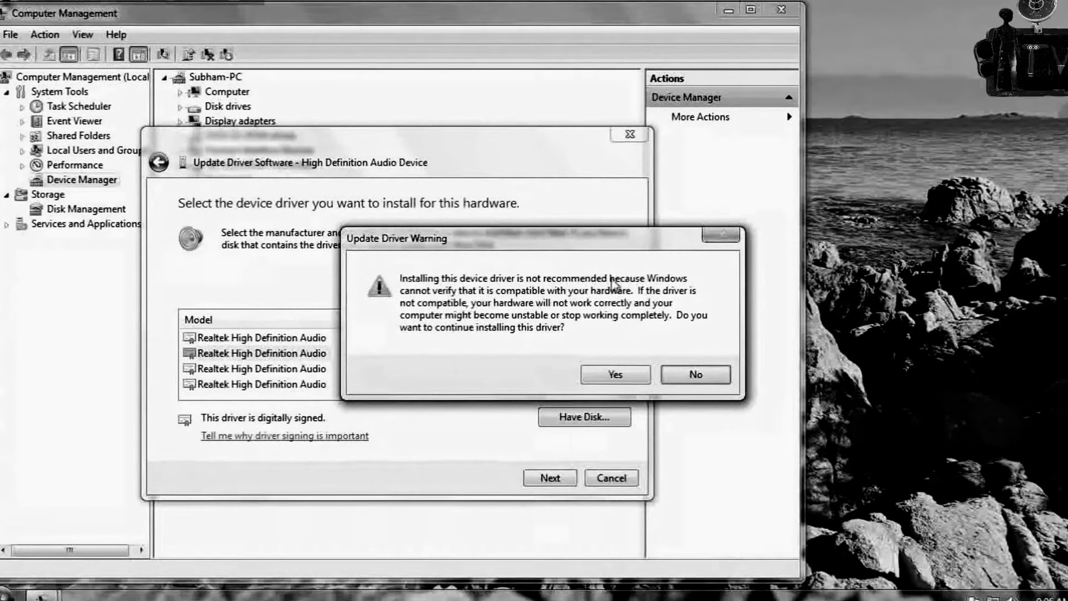
click(591, 378)
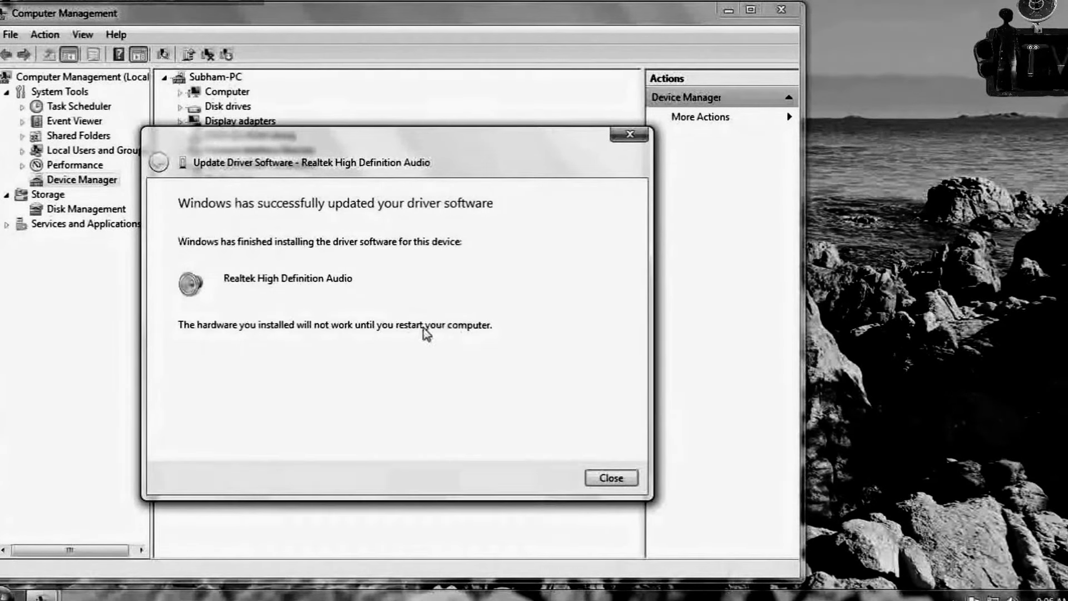
Close the finished driver update, decline restarting the computer and close Computer Management.
click(593, 474)
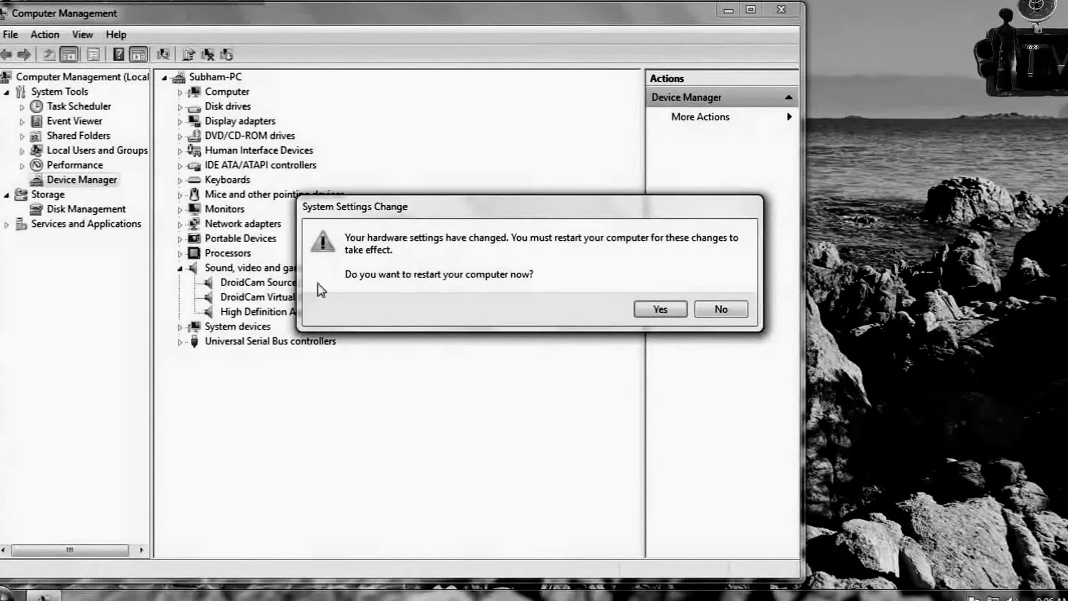
click(717, 308)
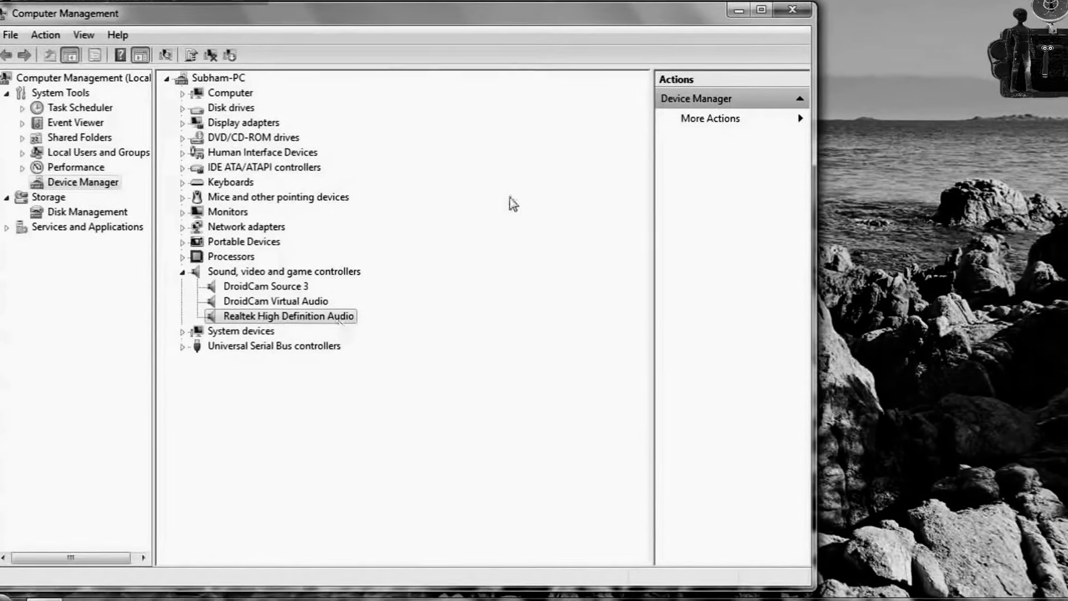
click(807, 10)
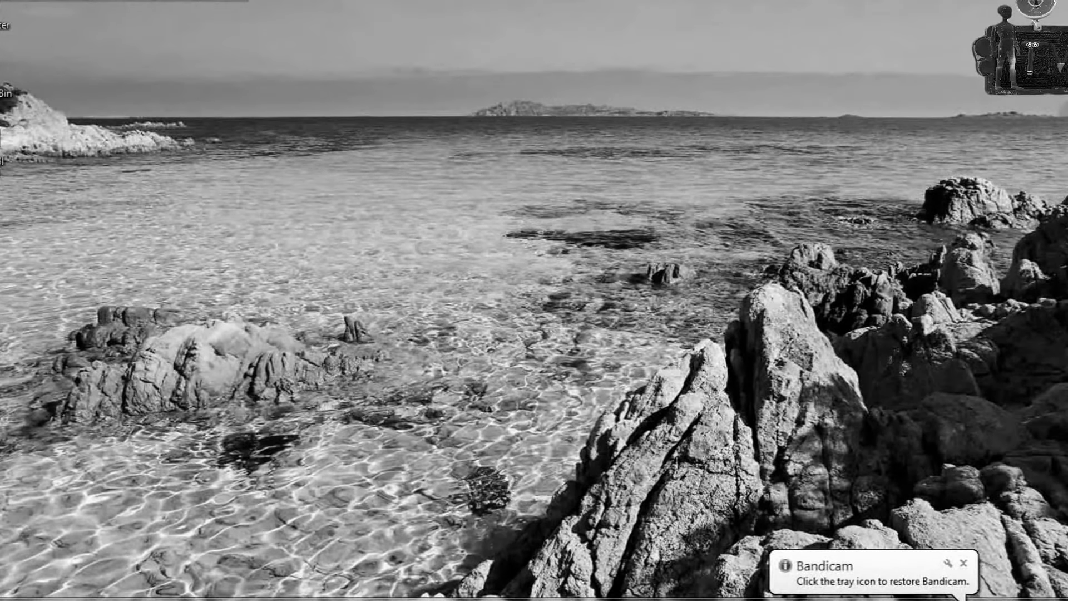
Open Realtek HD Audio Manager from the hidden system tray icons and show its advanced speaker settings.
click(970, 600)
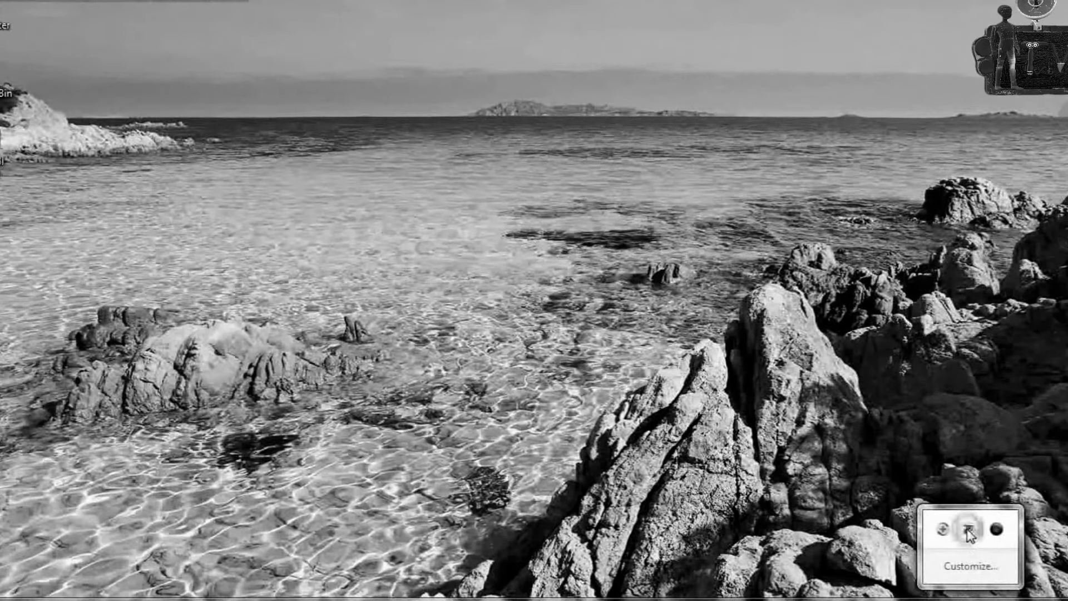
double_click(969, 533)
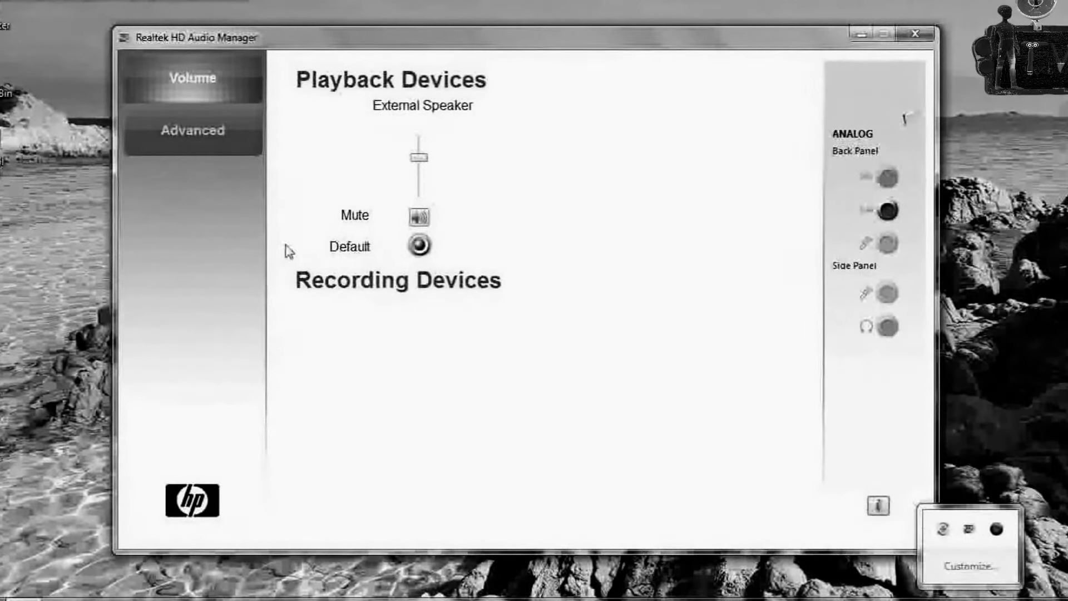
click(234, 138)
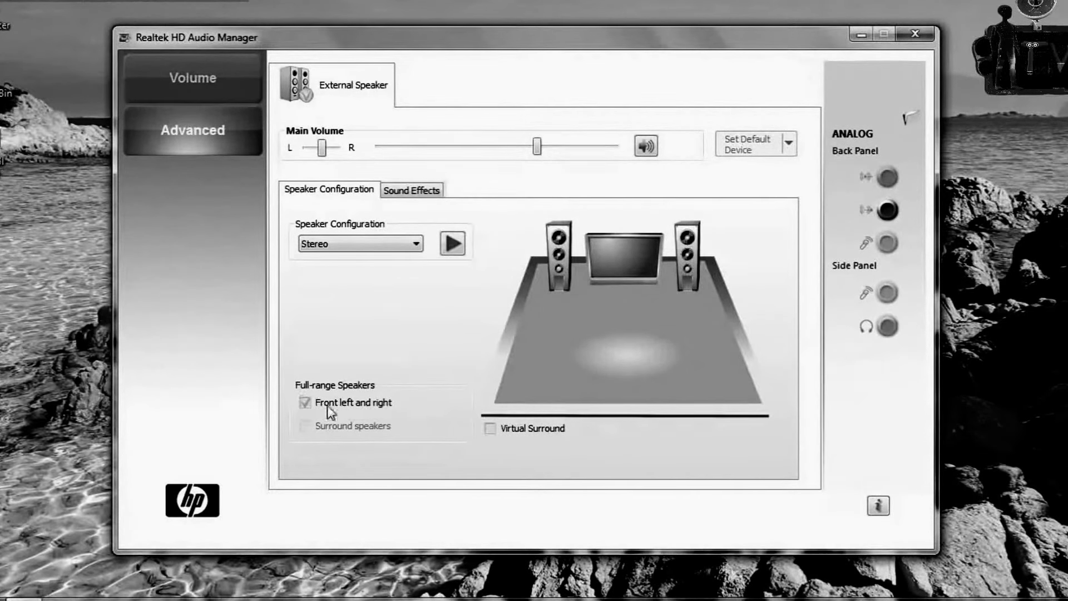
Enable Virtual Surround for the external speaker and test the front left and front right speakers.
click(490, 428)
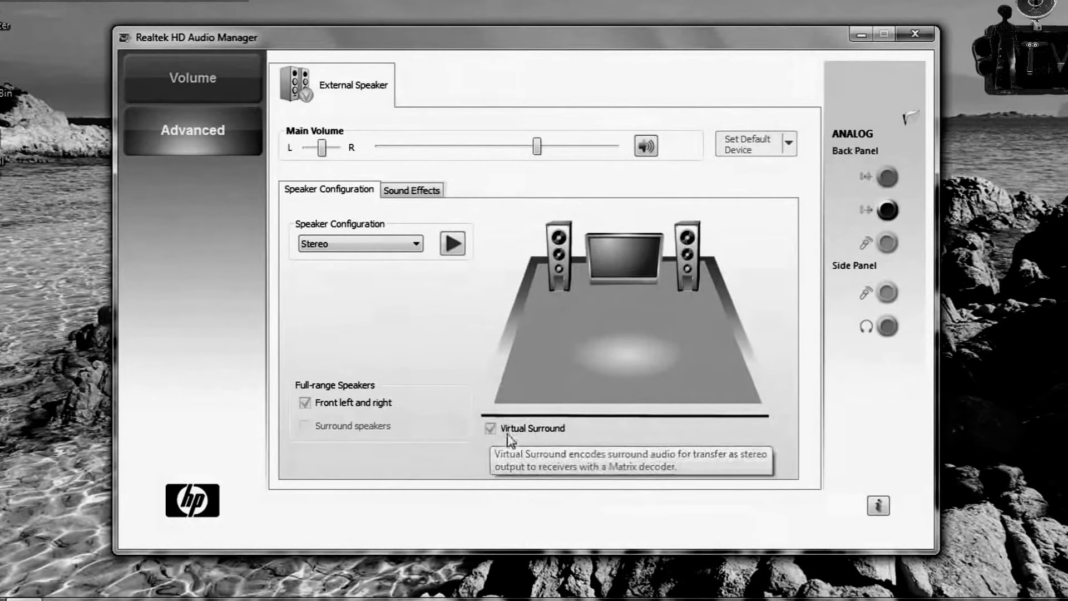
click(558, 258)
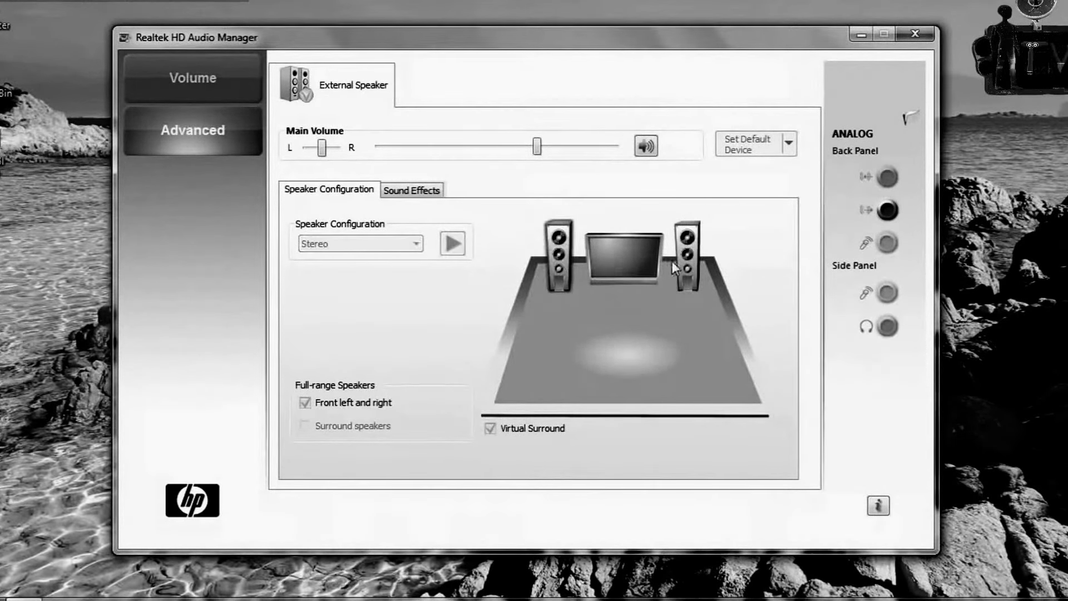
click(687, 262)
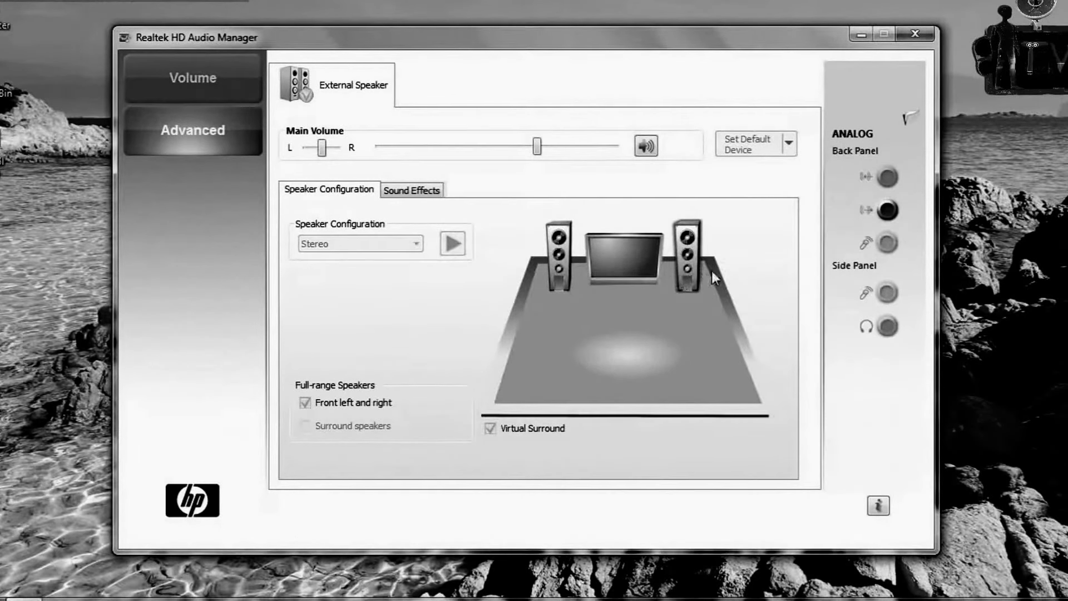
Look through the environment presets in the sound effects settings without choosing one.
click(399, 192)
click(475, 241)
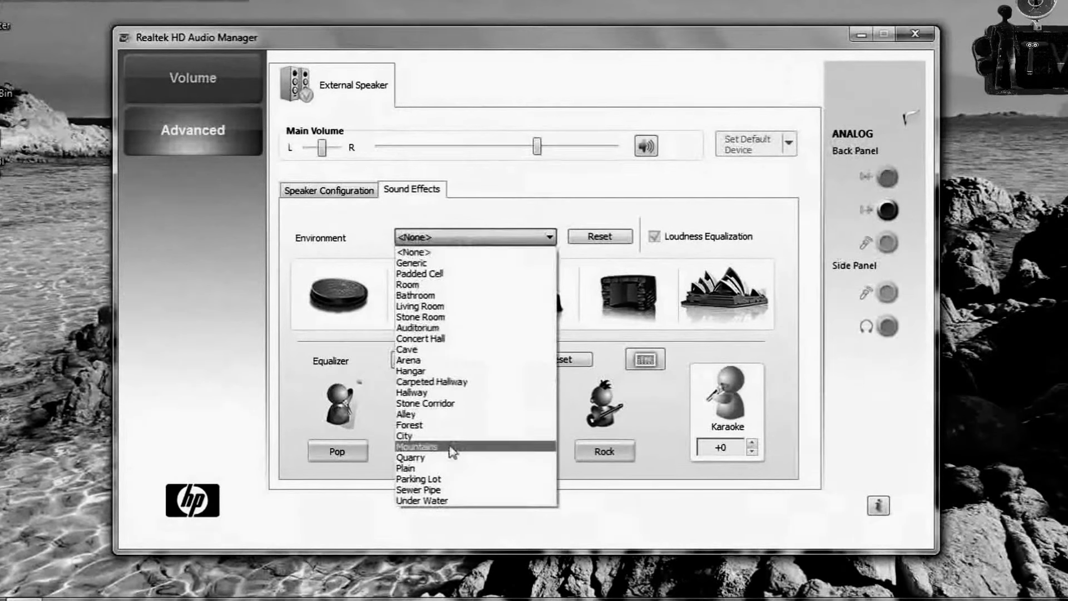
click(440, 239)
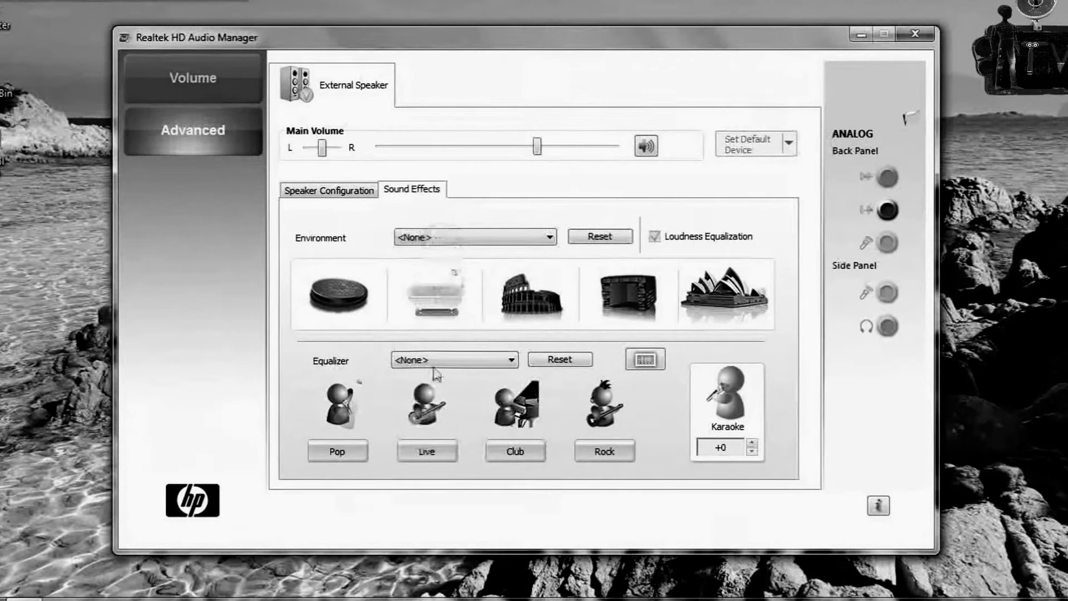
Look through the equalizer presets, try the Live preset and set the equalizer to Club.
click(439, 361)
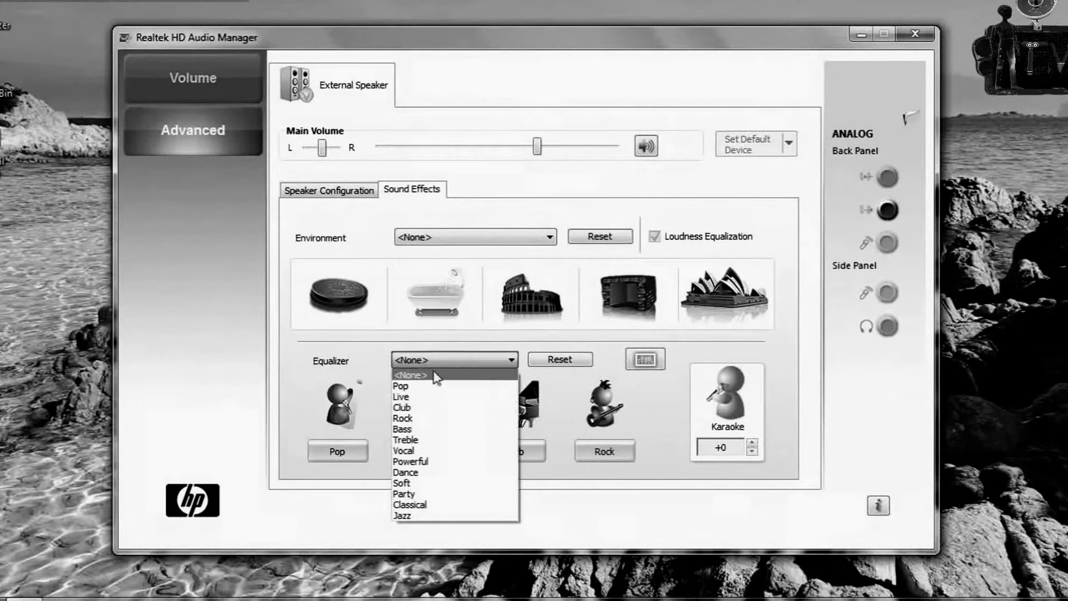
click(448, 363)
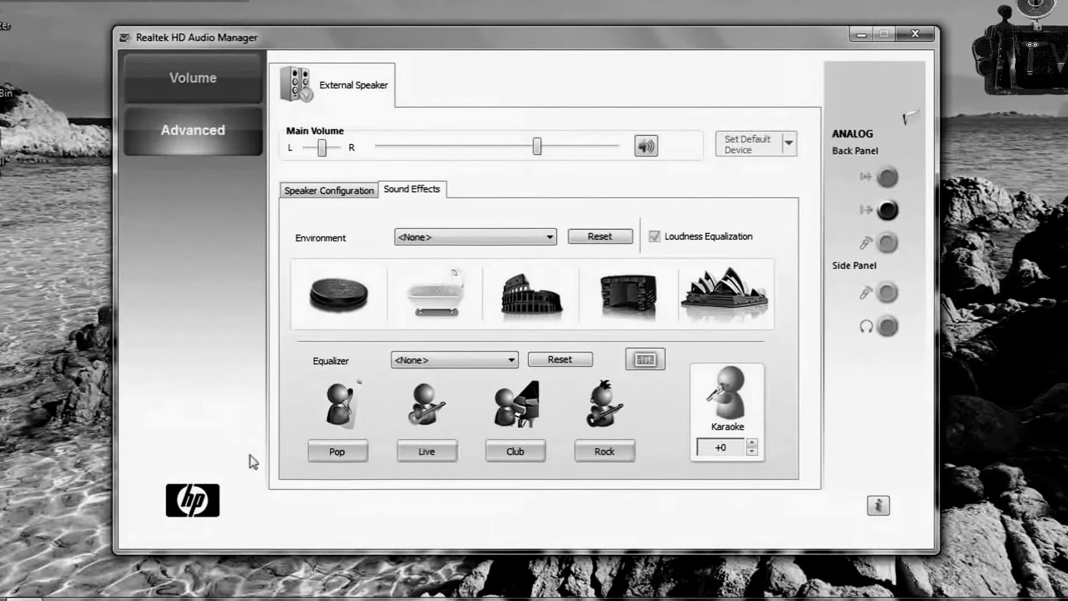
click(447, 452)
click(515, 453)
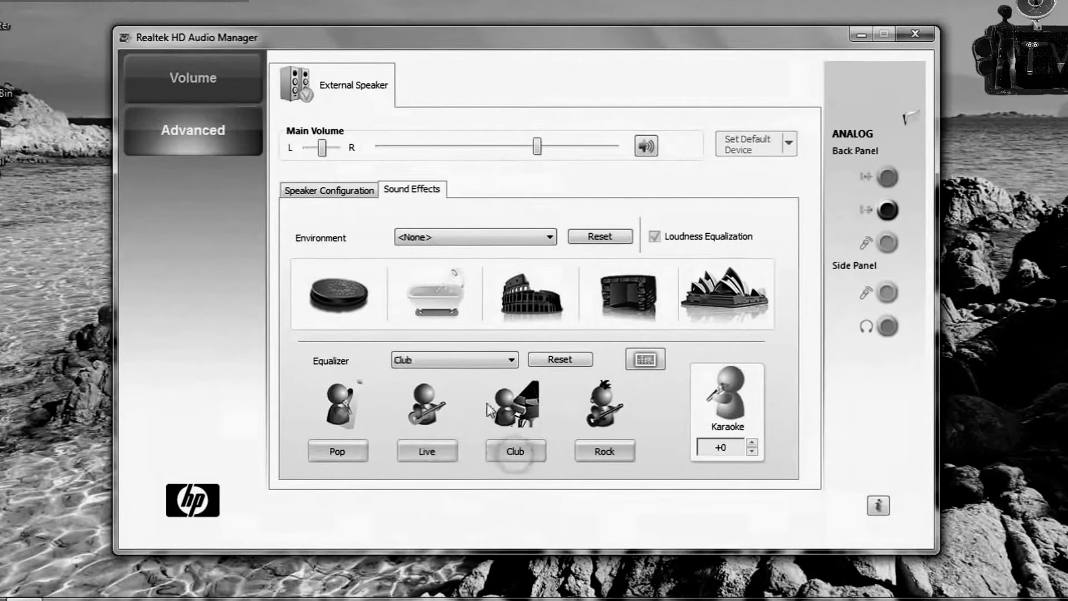
Try the bathtub, Colosseum and Stone Room environment effects and select the opera house environment.
click(426, 311)
click(551, 305)
click(627, 304)
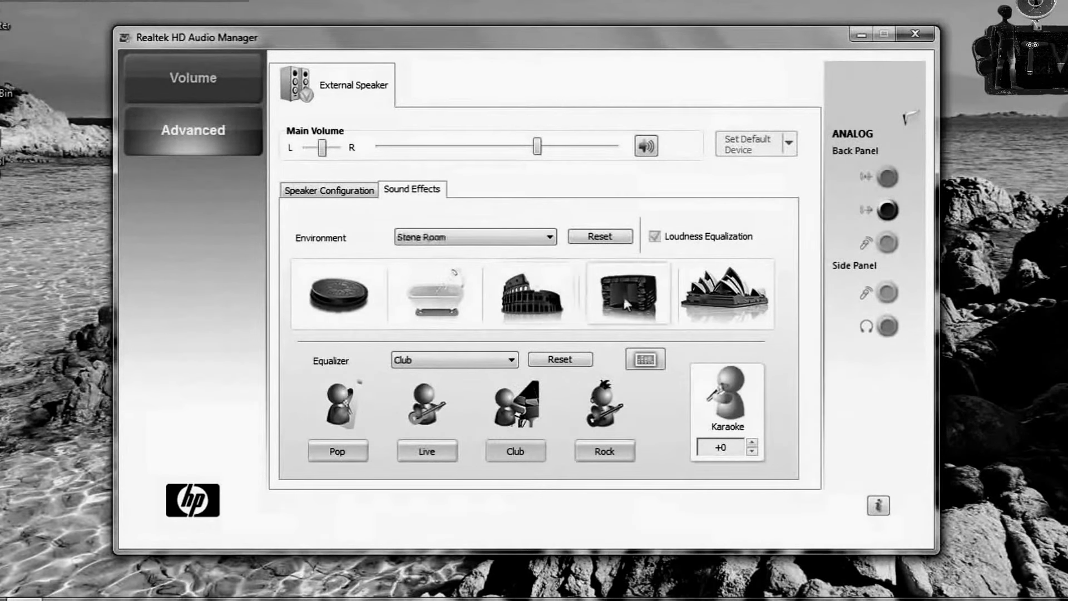
click(709, 306)
Review the available speaker configurations for the external speaker and keep Stereo selected.
click(345, 192)
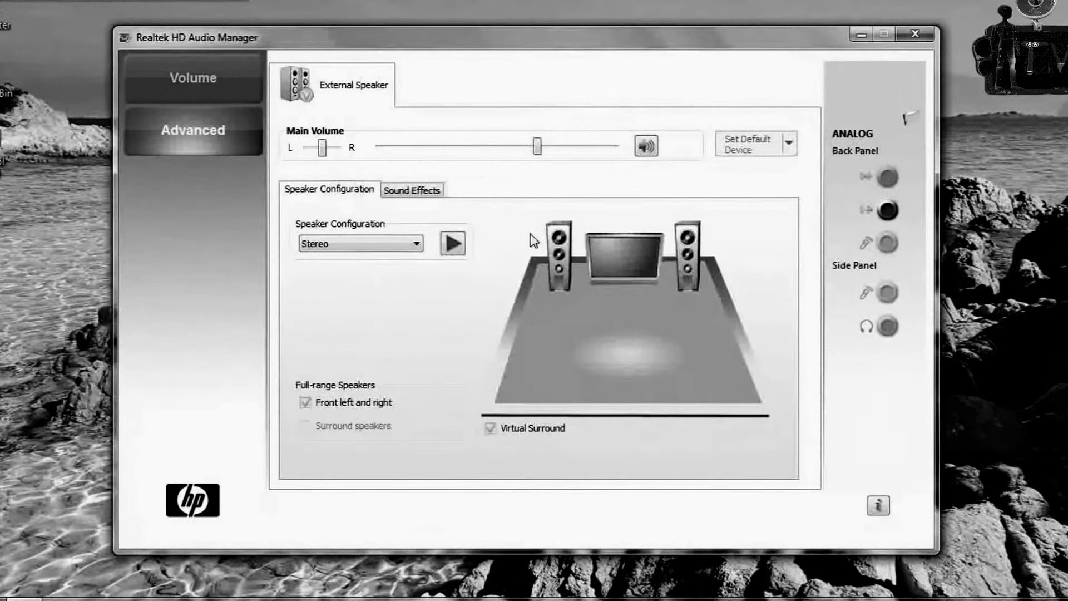
click(352, 243)
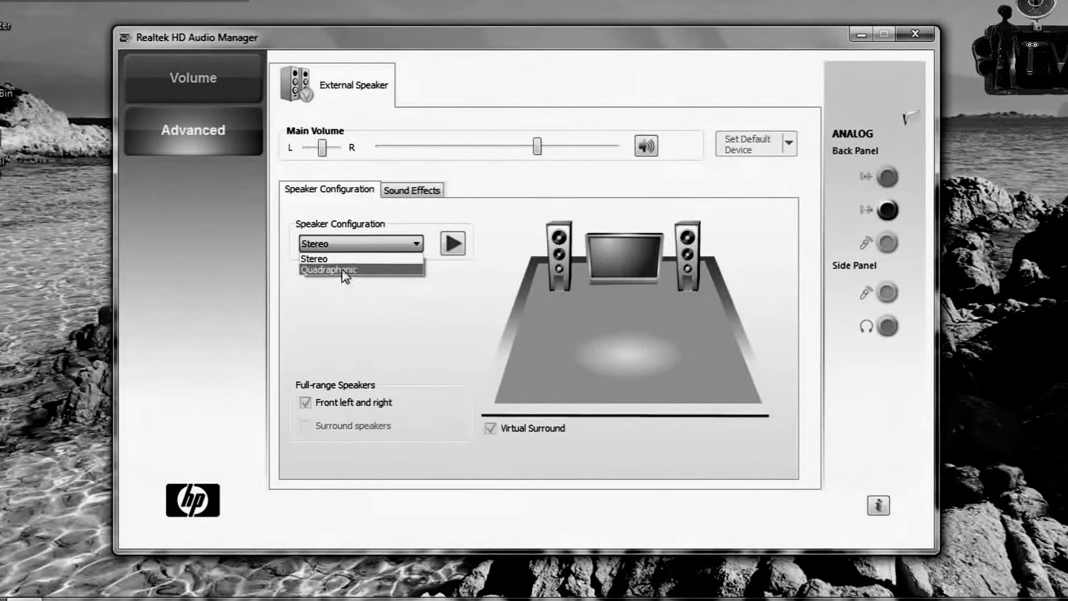
click(351, 258)
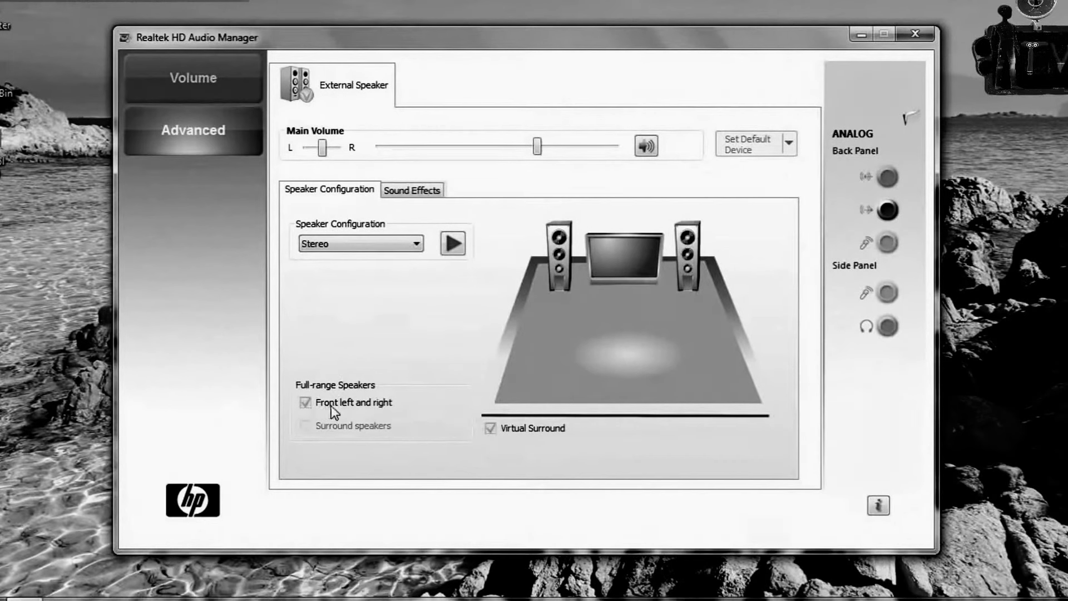
Raise the External Speaker playback volume to maximum, and view the connector settings without changing the front panel jack detection.
click(219, 94)
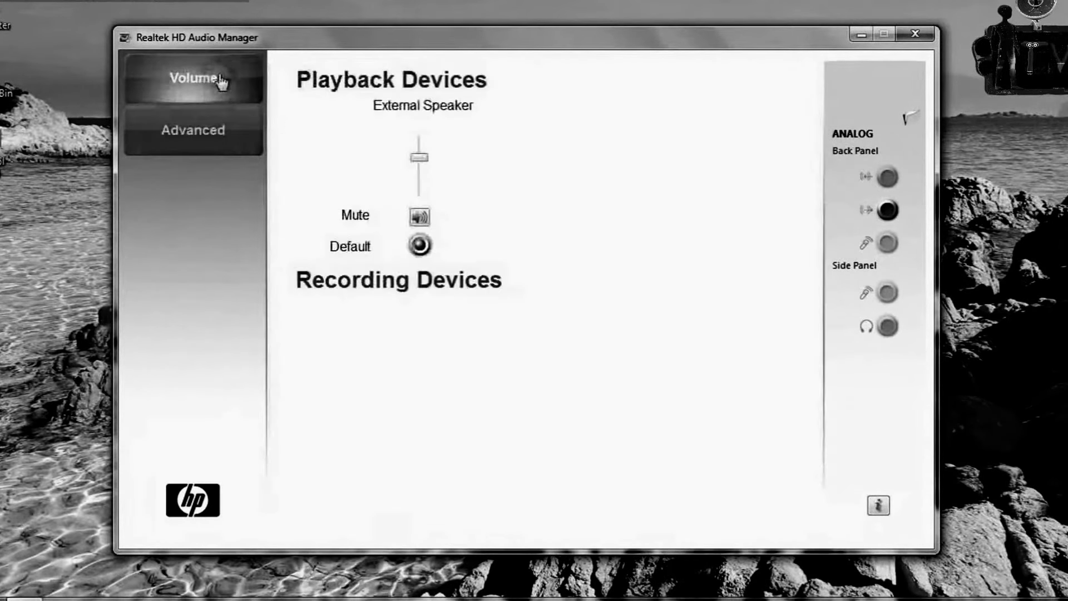
drag(423, 162, 421, 140)
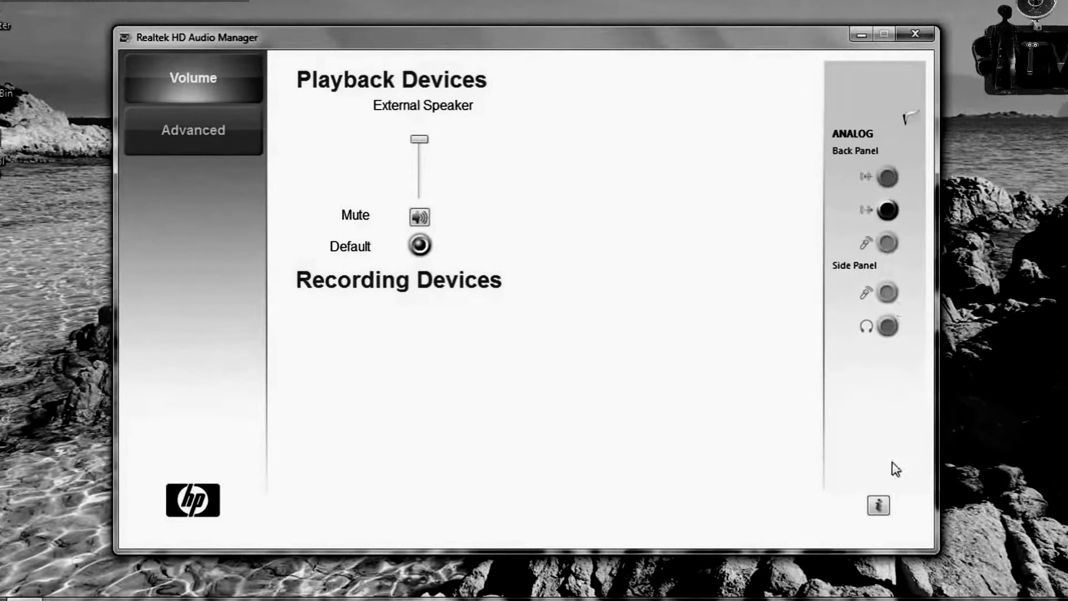
click(912, 121)
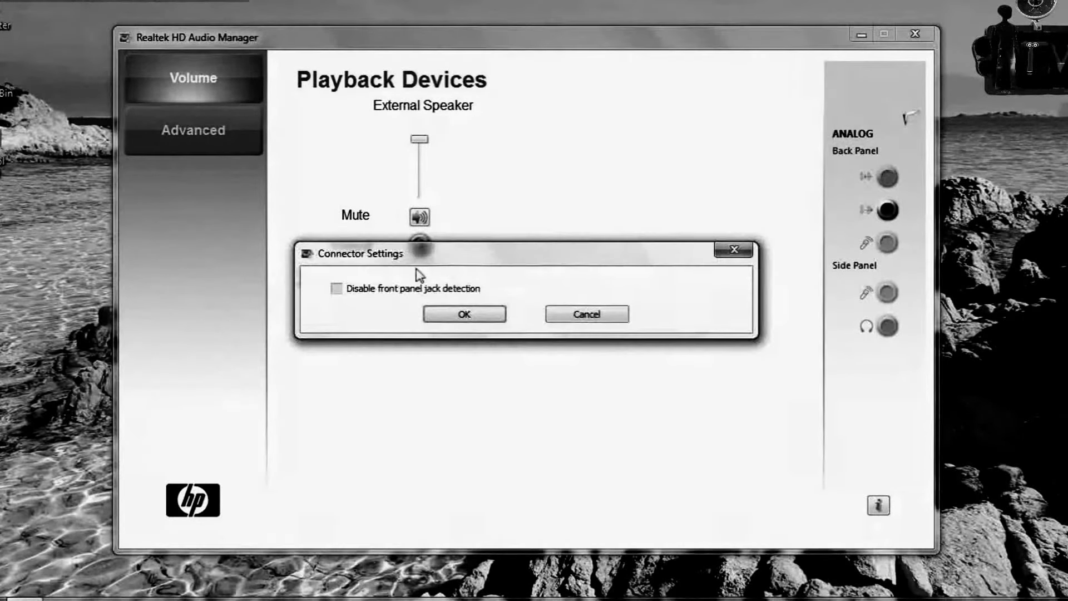
click(596, 319)
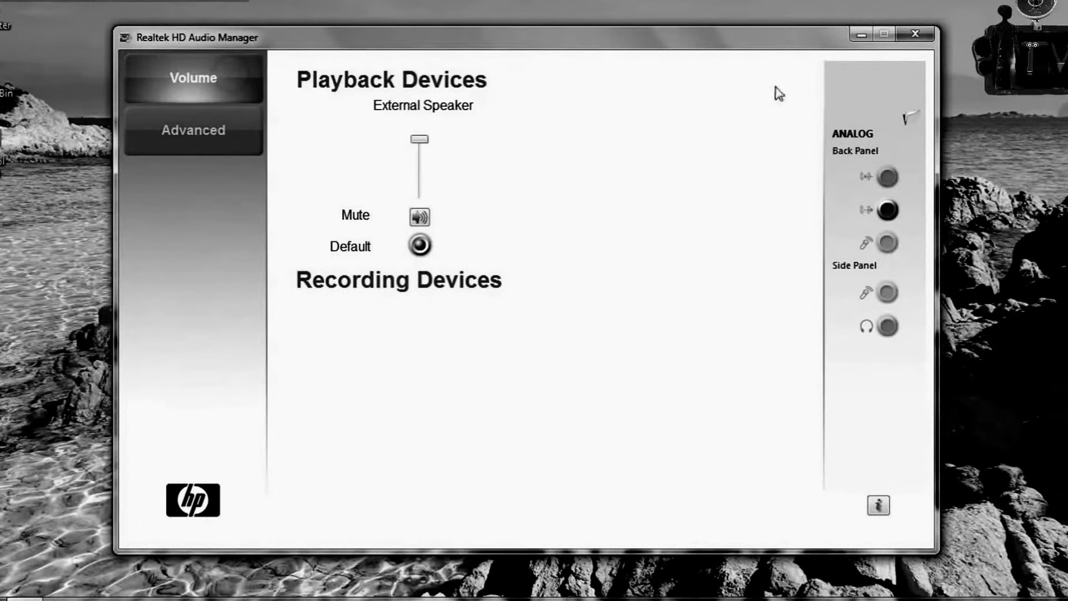
Return to the advanced speaker settings and close Realtek HD Audio Manager.
click(252, 144)
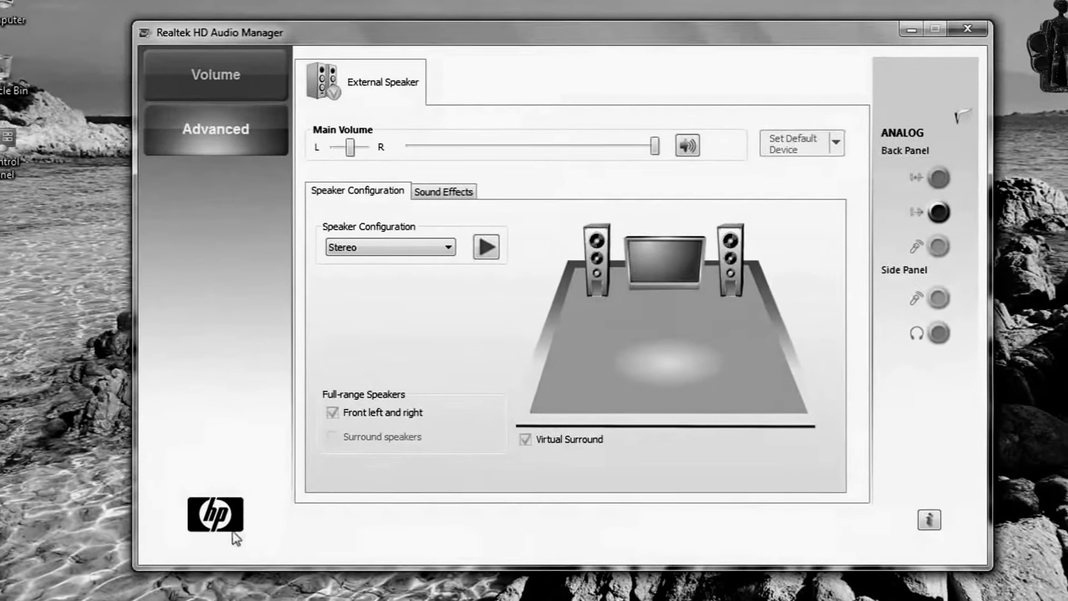
click(979, 26)
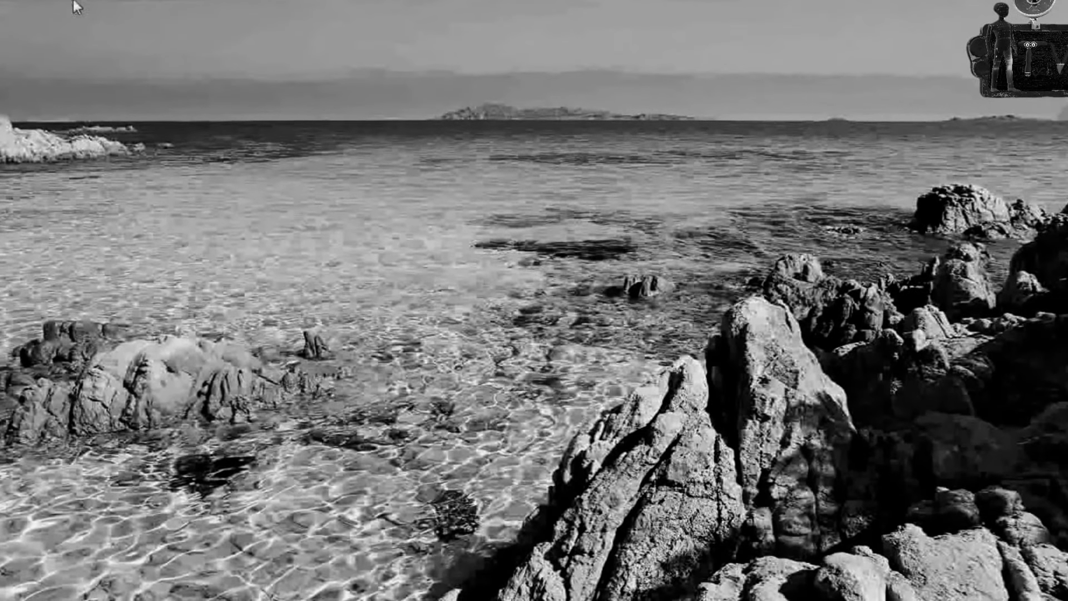